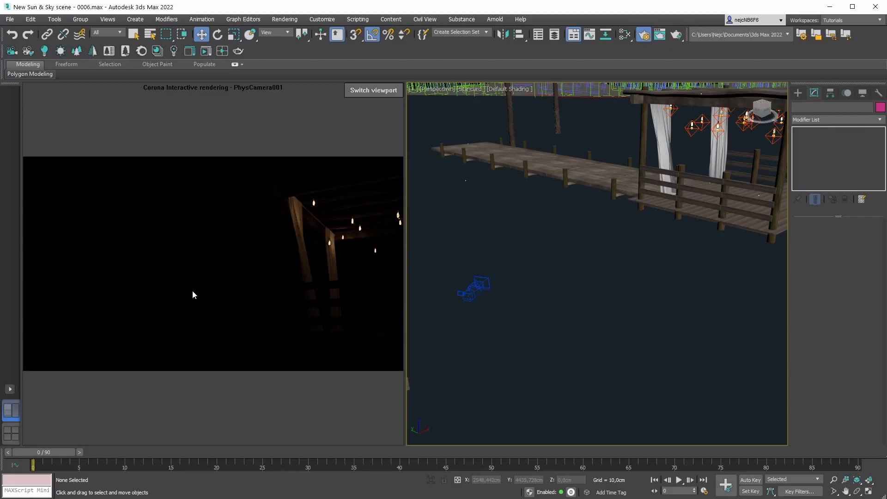
- Assign a CoronaSky map as the scene's environment background map
click(290, 19)
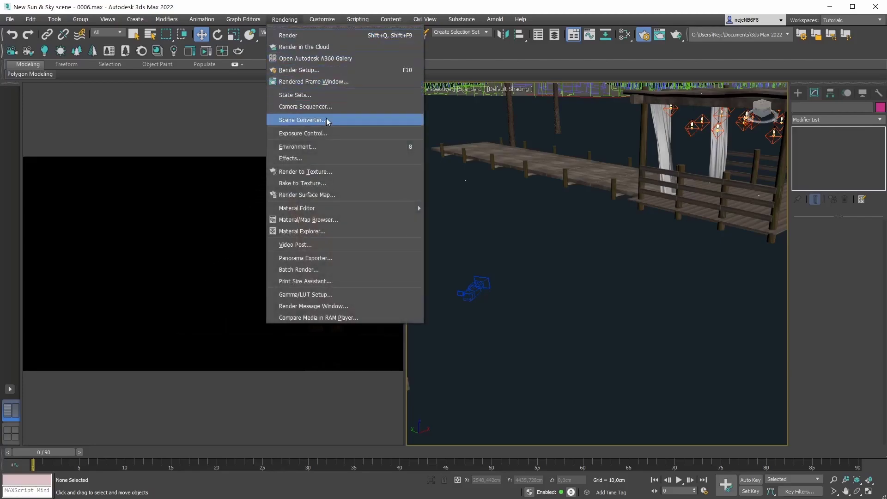
click(342, 150)
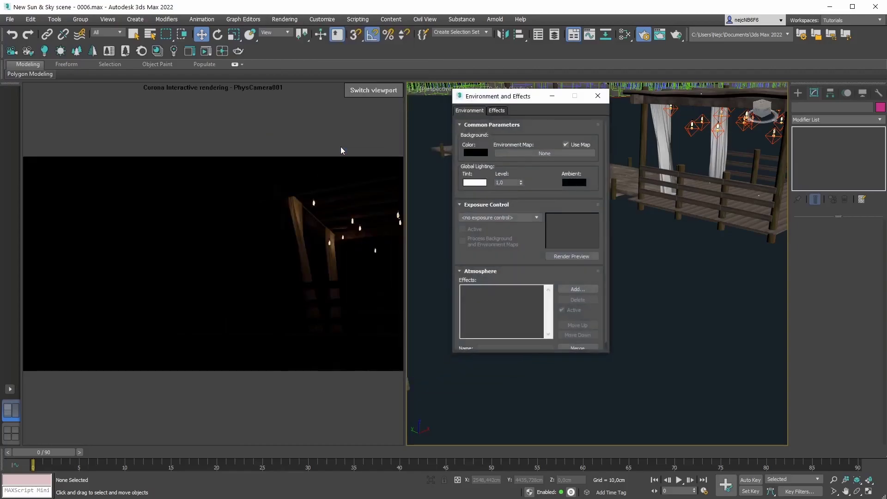
click(545, 156)
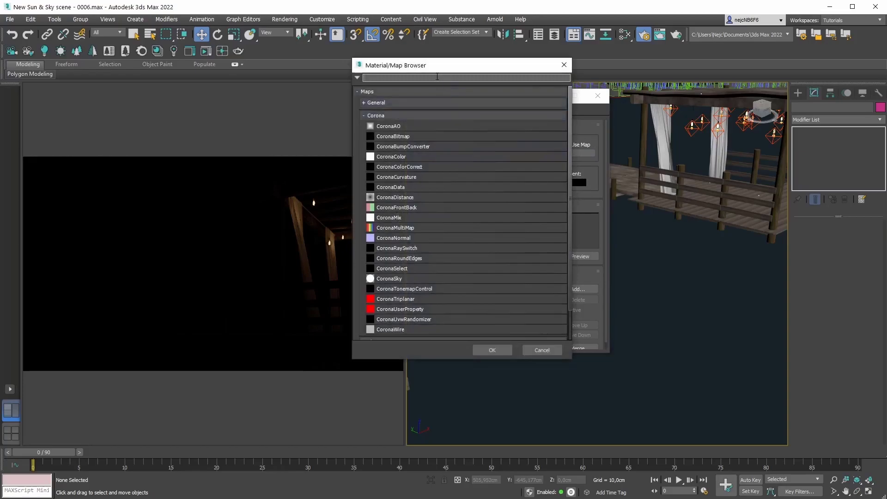
text(coronasky)
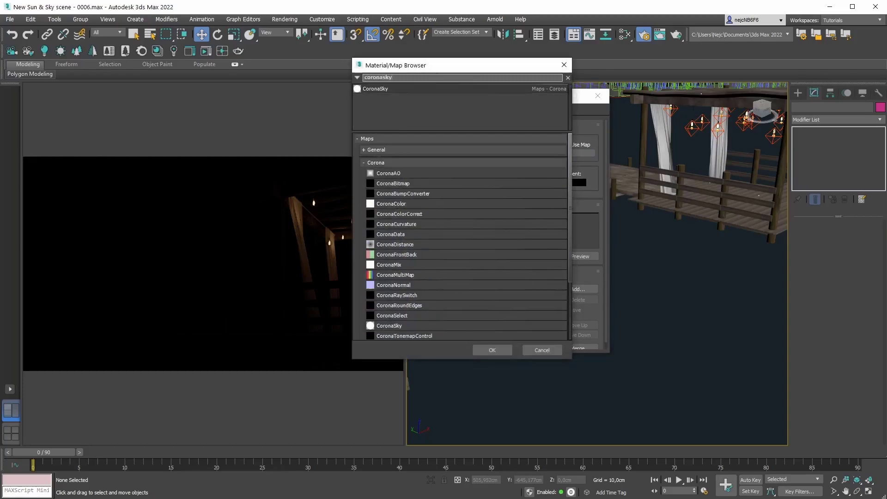
click(372, 88)
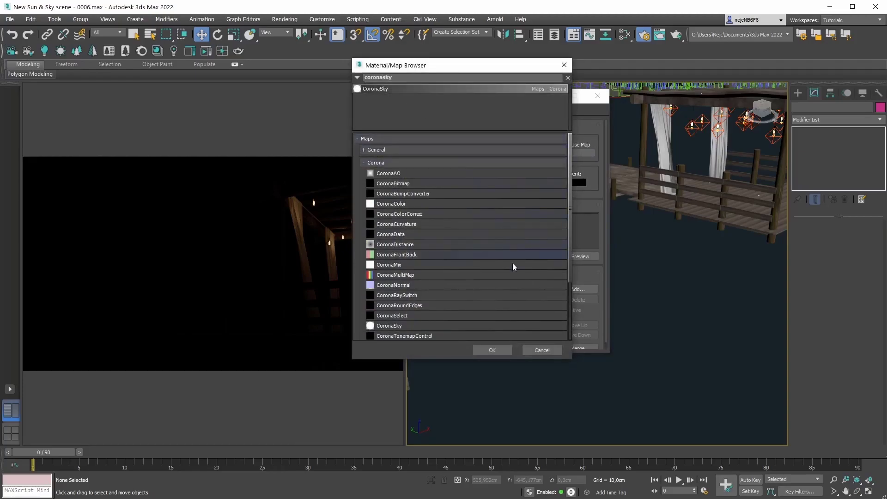
click(494, 350)
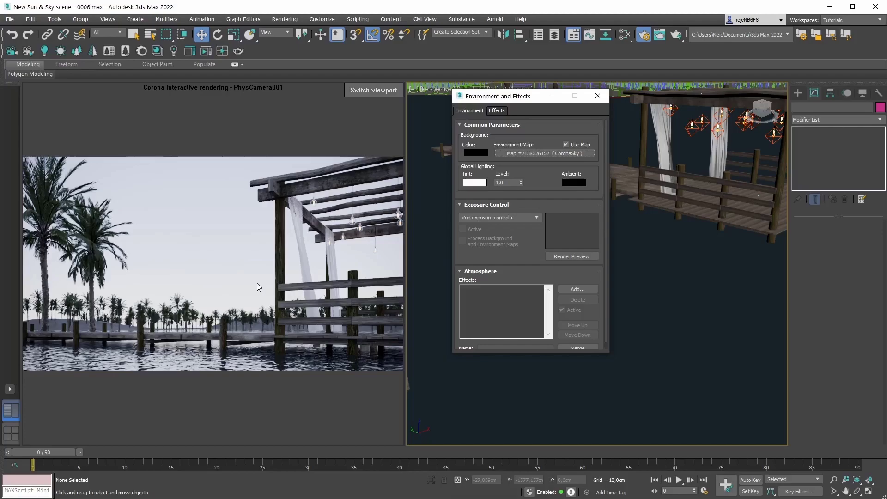
click(551, 96)
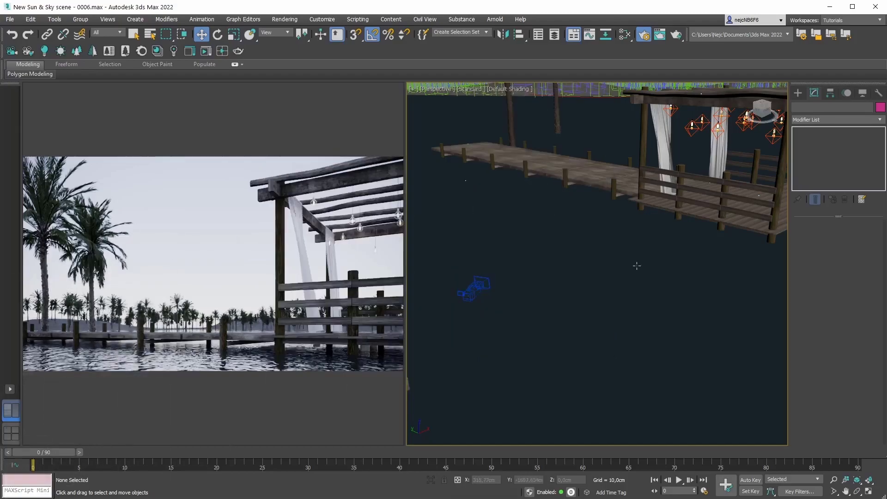
- Create a targeted CoronaSun light in the open area of the perspective view, between the camera and the deck
click(798, 93)
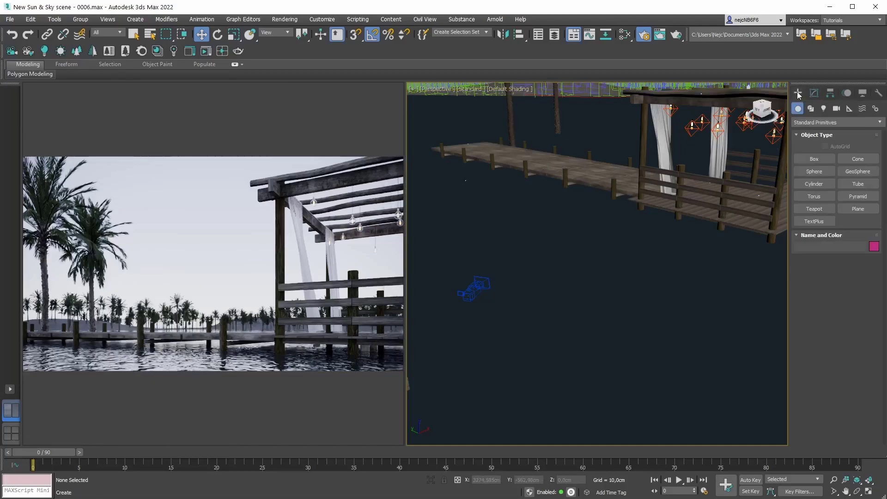
click(824, 109)
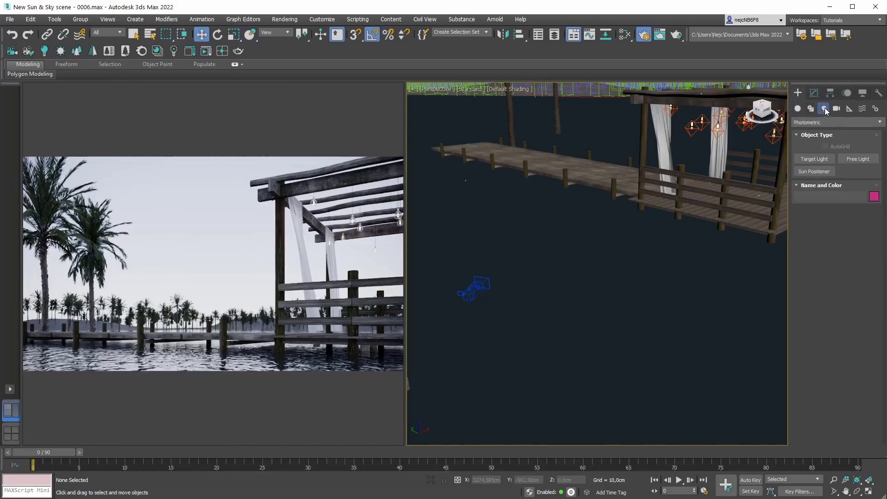
click(816, 123)
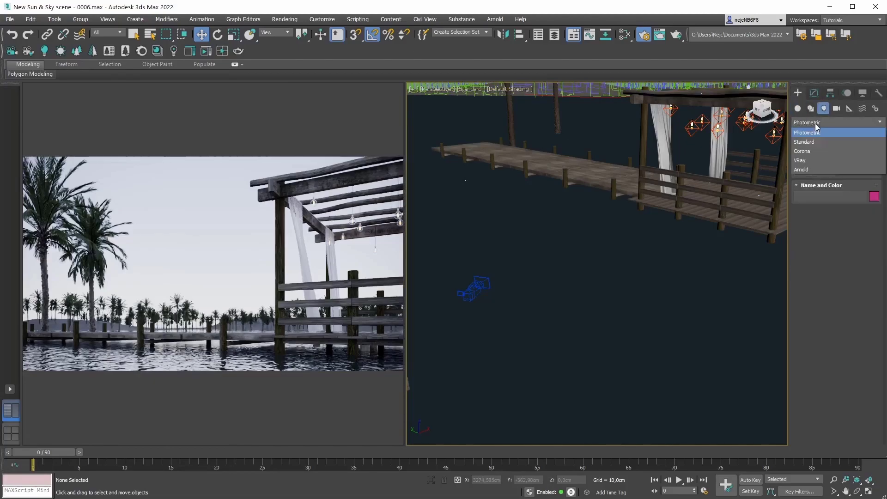
click(807, 152)
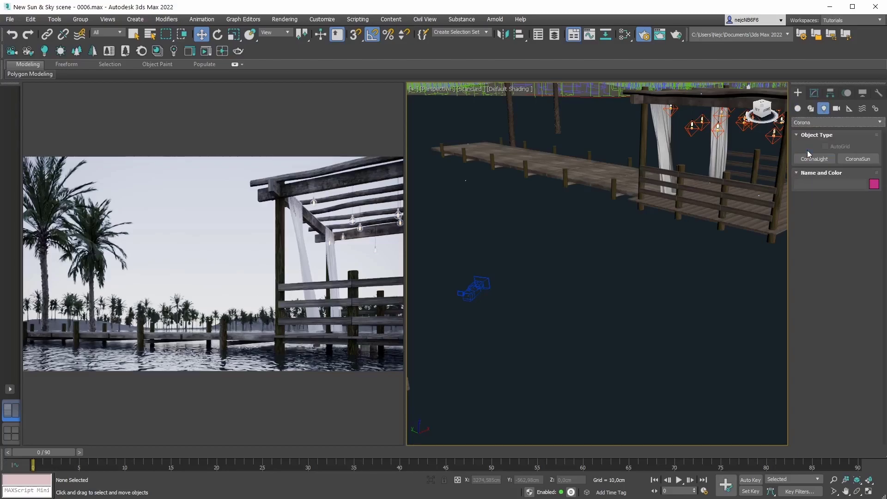
click(857, 160)
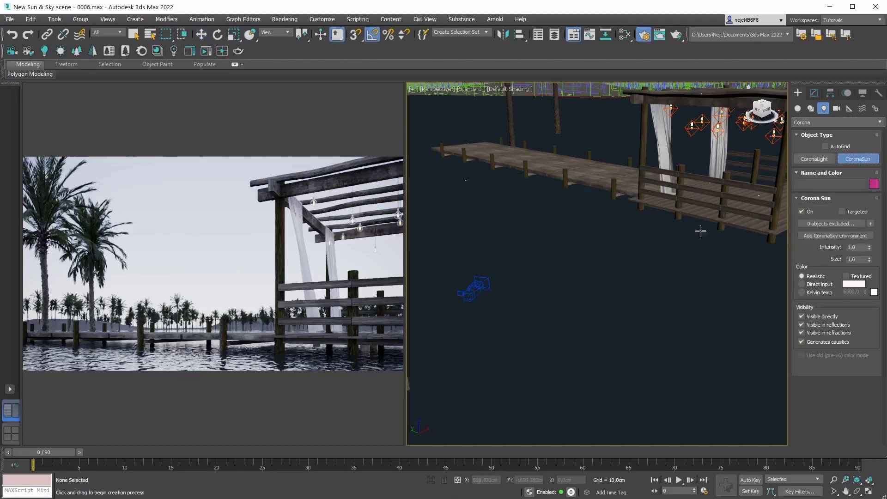
drag(582, 301, 553, 333)
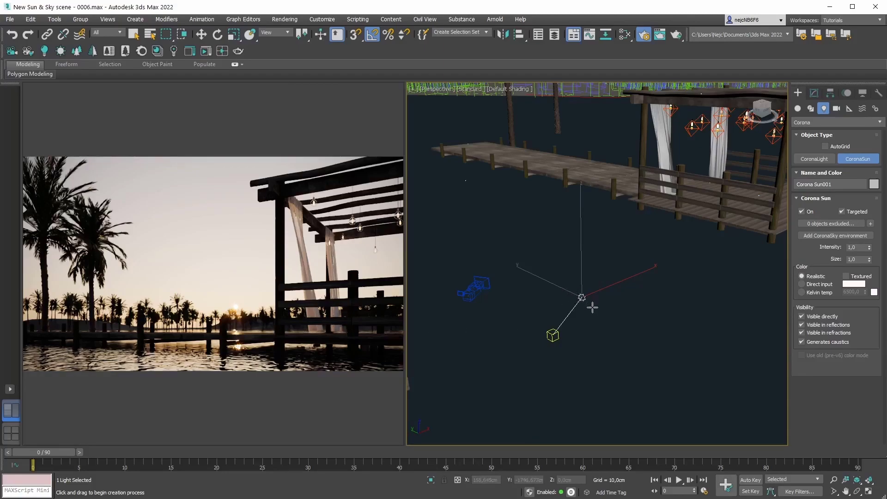
- Move the Corona sun to about X 154.6 cm, Y -1716.3 cm and Z 3.7 cm
key(w)
drag(590, 280, 586, 280)
mouse_move(574, 247)
mouse_down()
mouse_move(578, 236)
mouse_move(577, 245)
mouse_up()
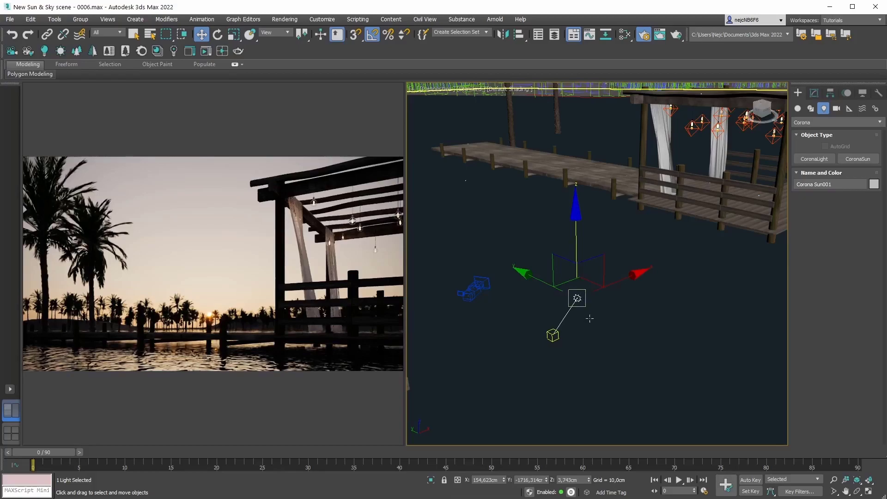
- Try sizes of 0.1 and 5 for the Corona sun
click(814, 93)
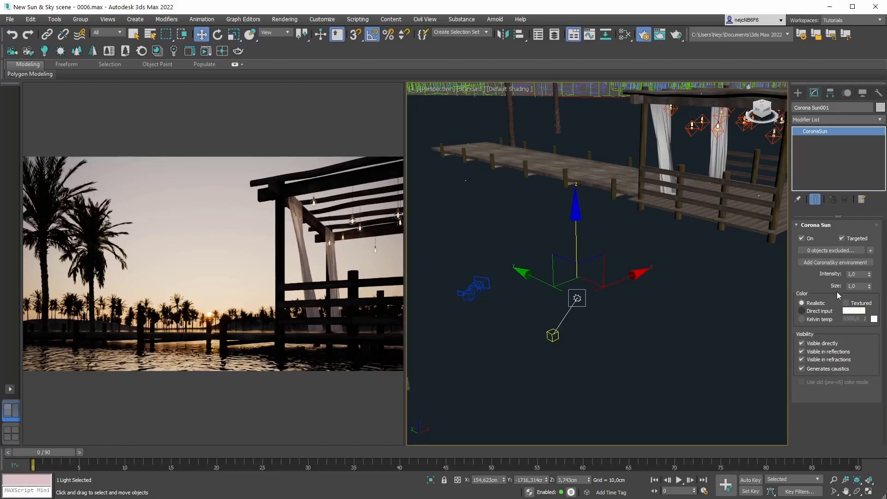
drag(861, 286, 824, 288)
text(0,1)
key(Return)
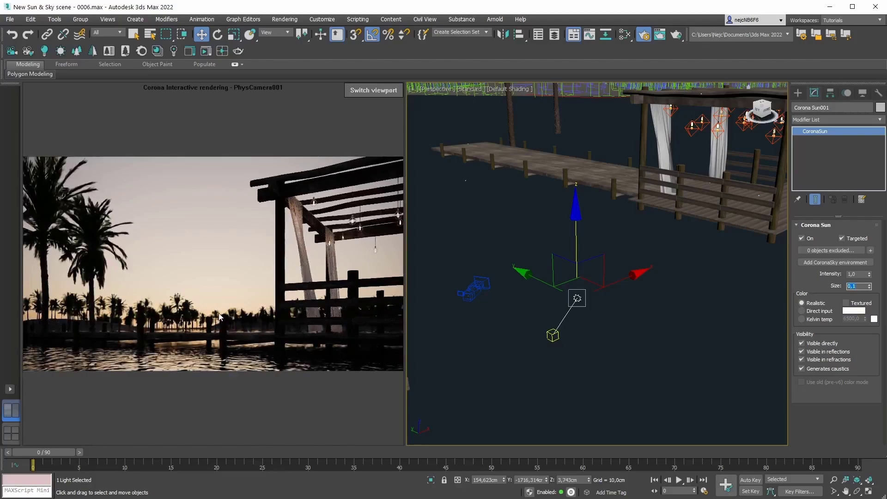
text(5)
key(Return)
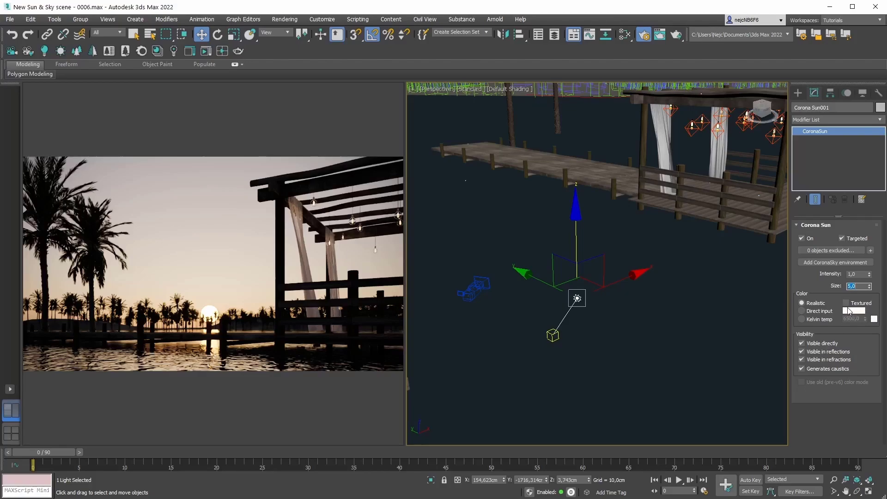
- Turn on the Textured option for the Corona sun and reset its size to 1.0
mouse_move(244, 318)
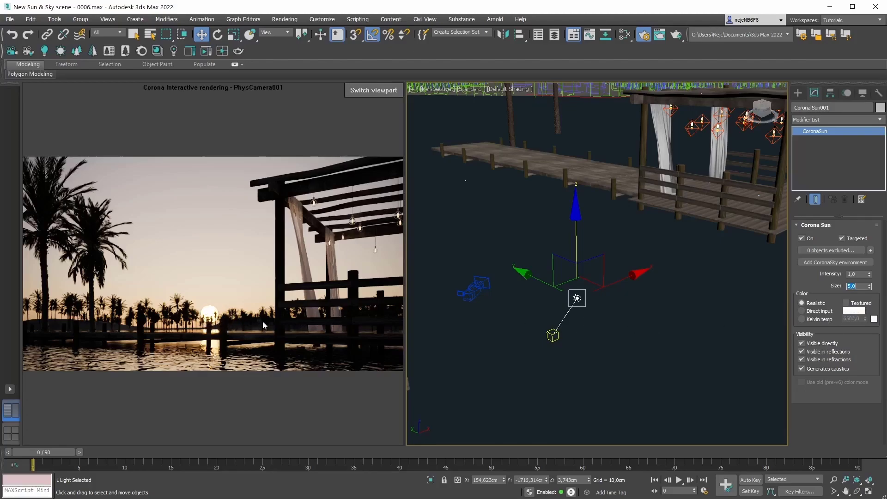
click(846, 302)
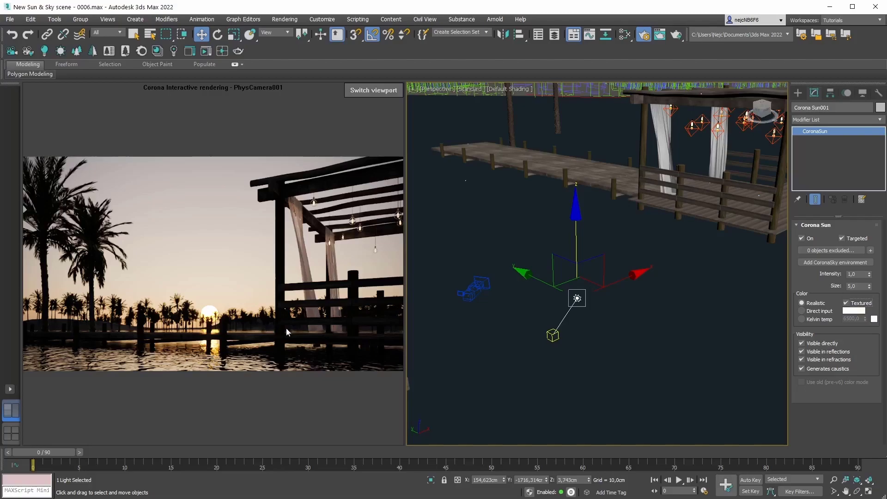
right_click(870, 288)
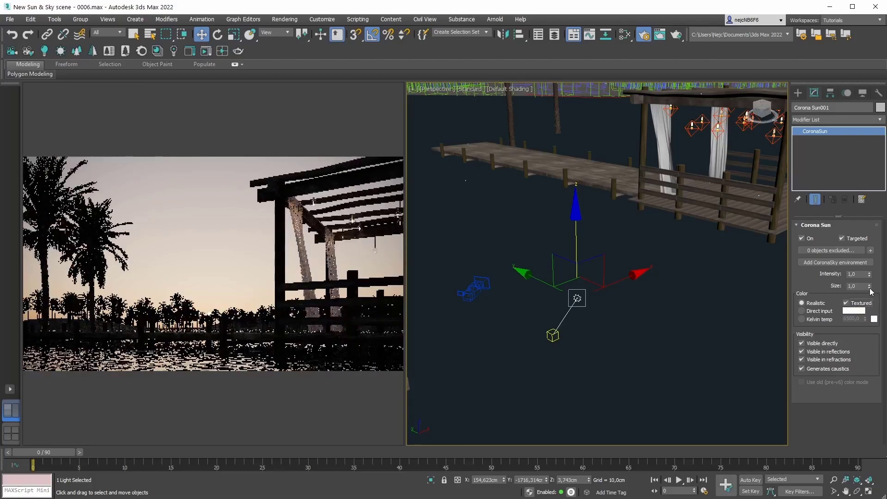
- Raise the Corona sun vertically to a Z height of about 12.6 cm
drag(577, 258, 580, 243)
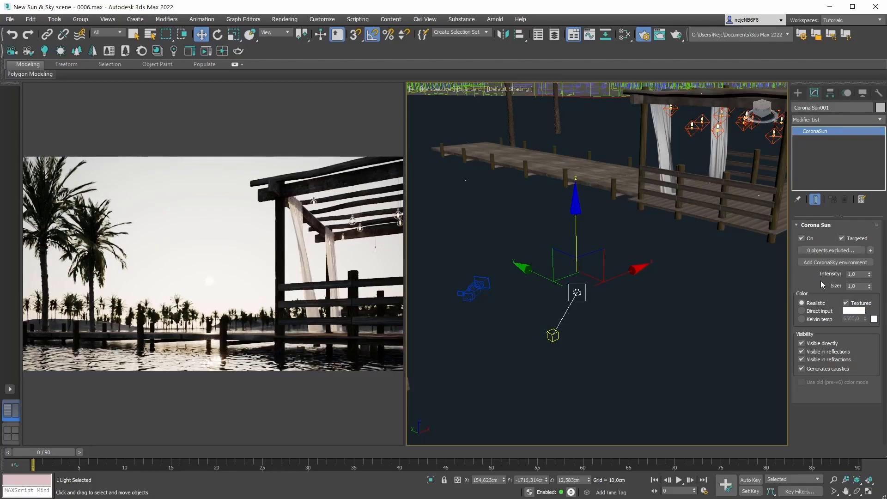
- Try intensities of 0.1 and 10 for the Corona sun and restore the intensity to 1.0
double_click(853, 275)
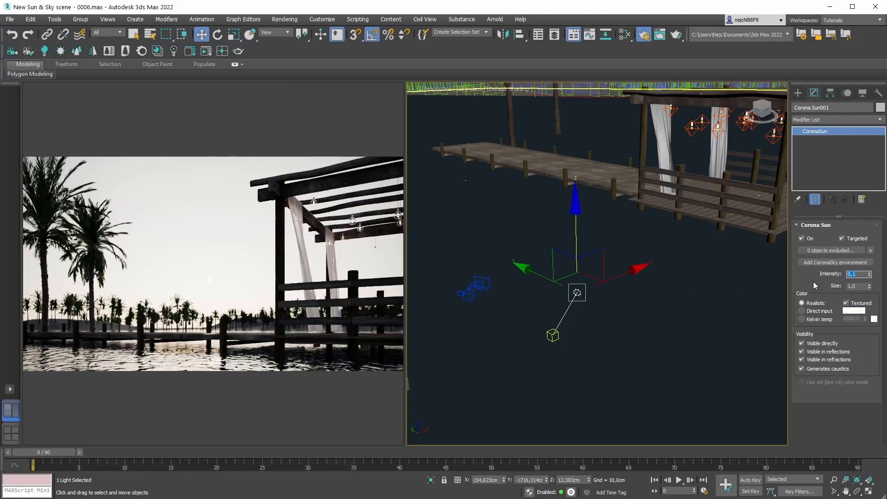
text(10)
key(Return)
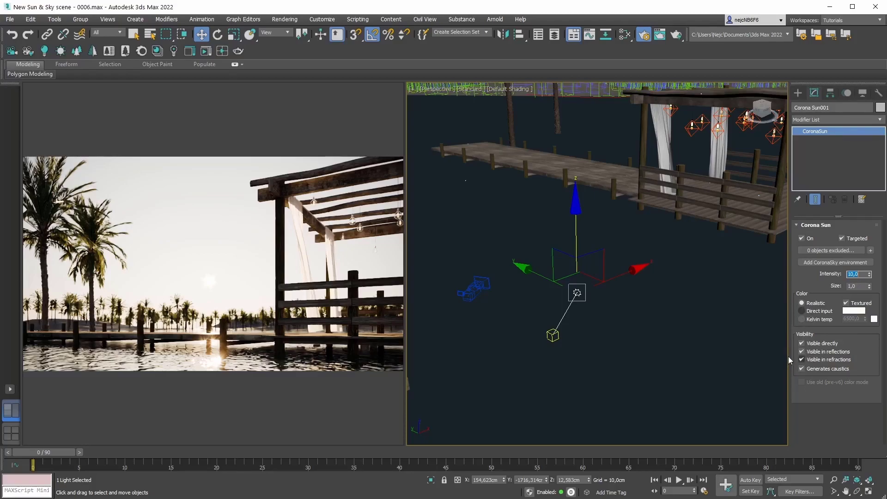
right_click(870, 276)
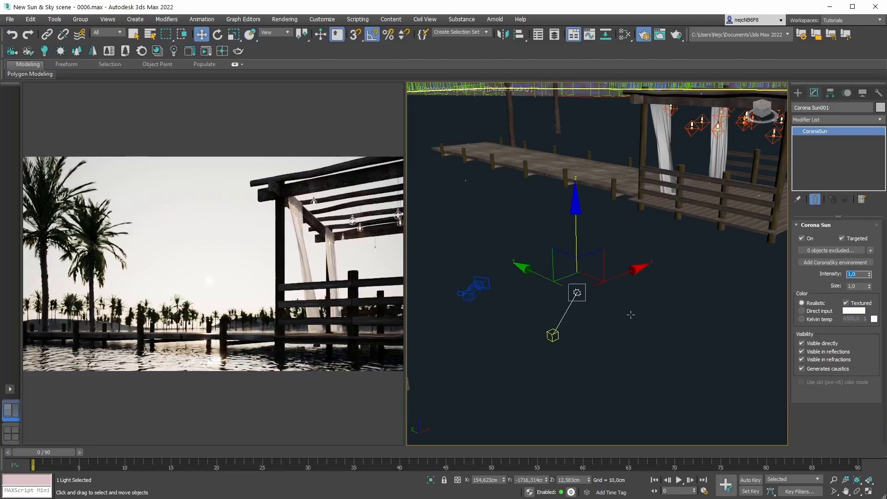
- Place the CoronaSky environment map in the Slate Material Editor as an instance
click(625, 37)
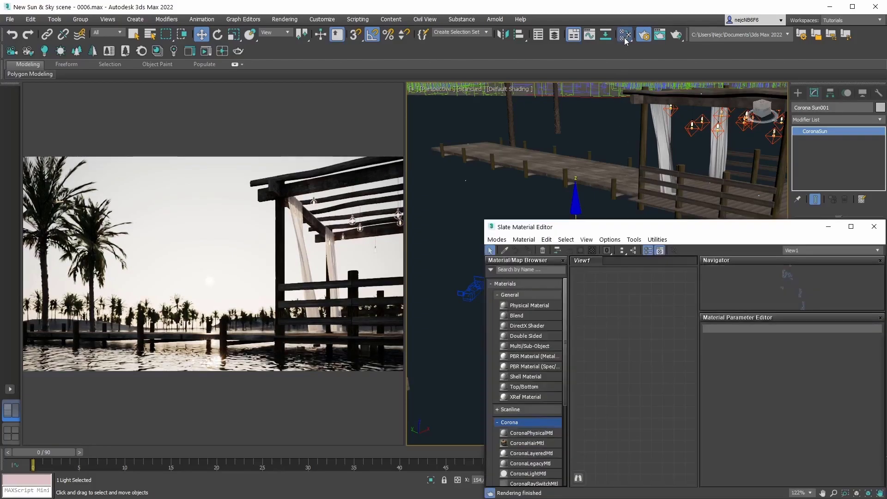
click(290, 20)
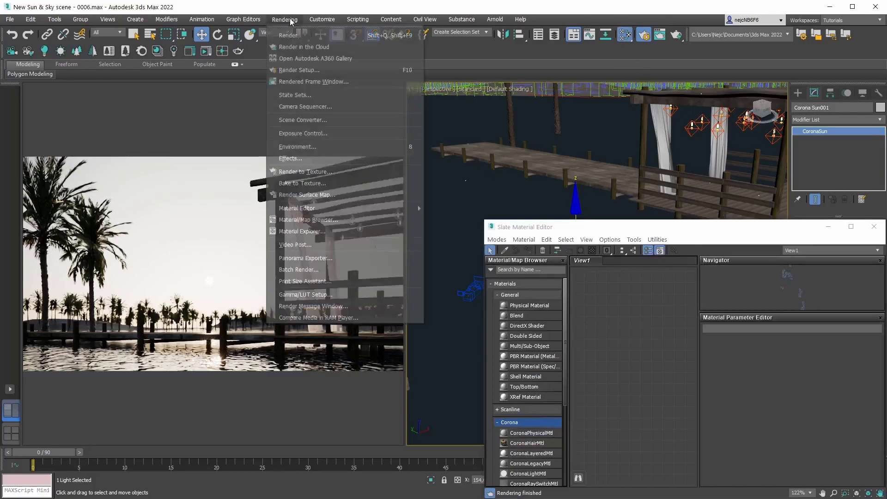
click(323, 147)
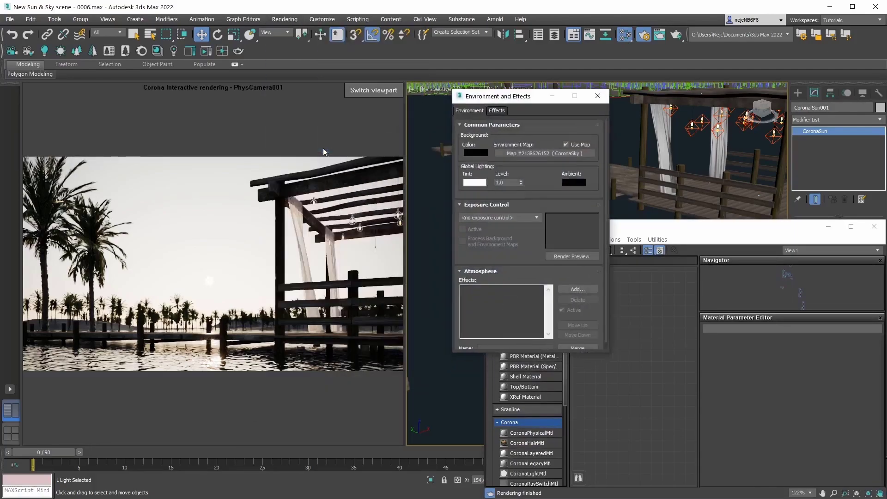
drag(527, 153, 638, 323)
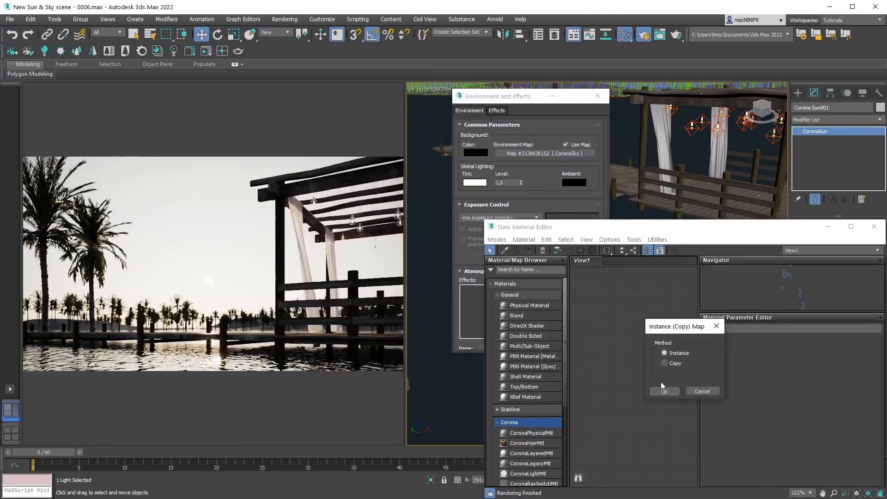
click(664, 391)
click(552, 96)
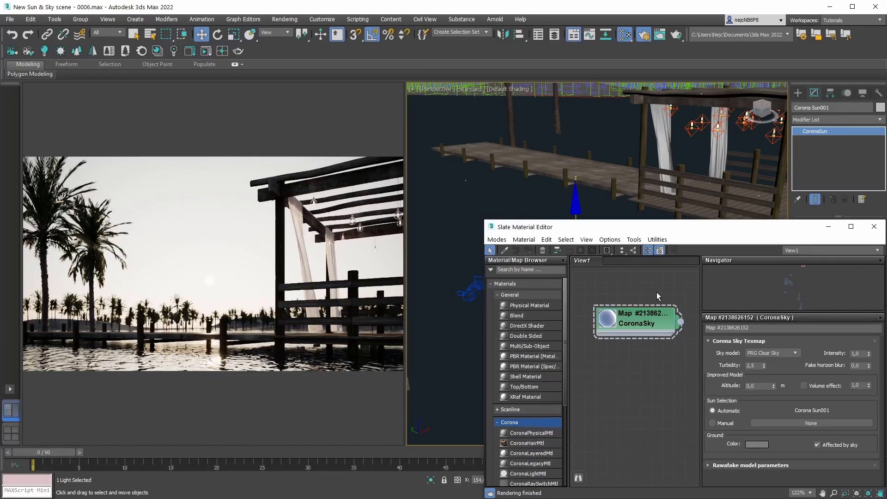
- Try CoronaSky map intensities of 3 and 0.1 and restore the intensity to 1.0
double_click(856, 353)
text(3)
key(Return)
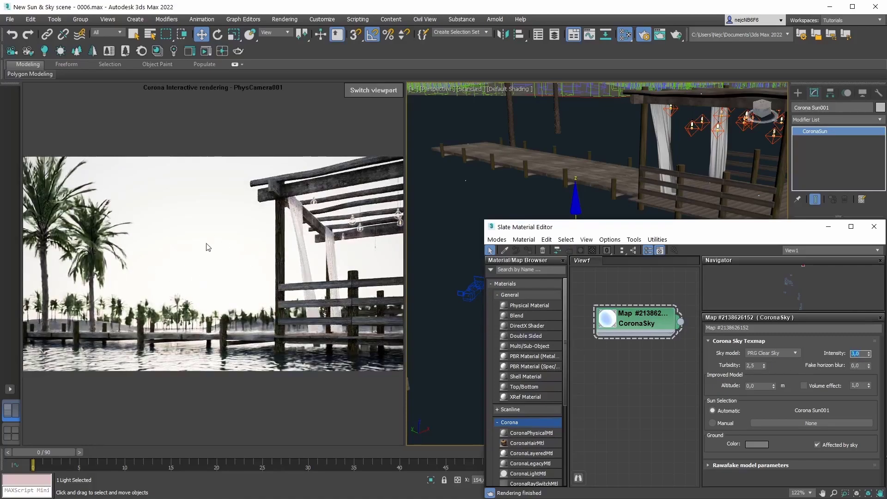
text(0,1)
key(Return)
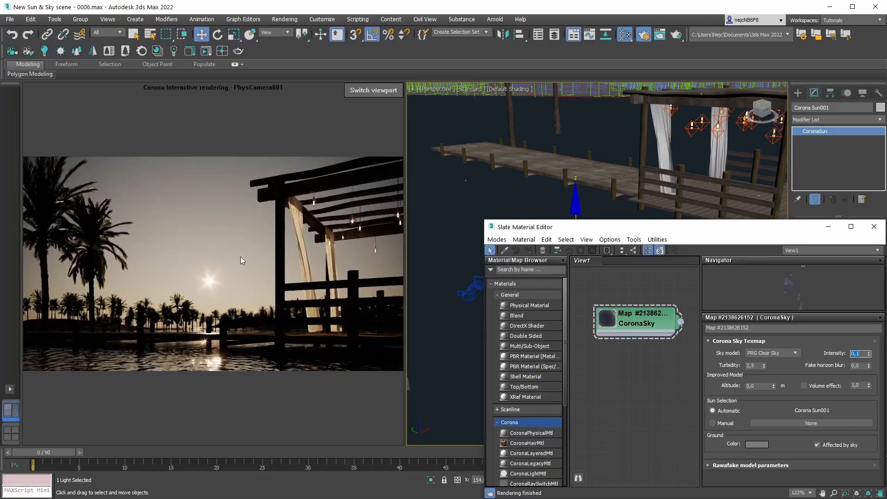
right_click(869, 355)
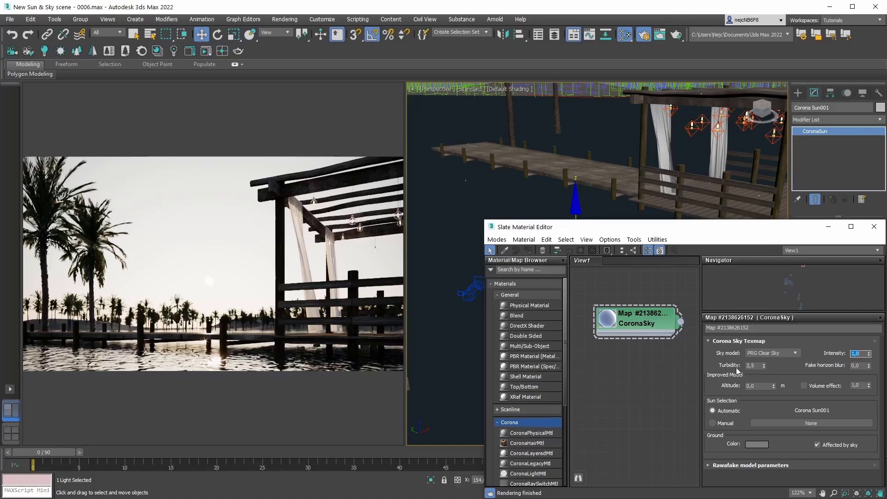
- Try a turbidity of 1.7 on the CoronaSky map and set the turbidity to 10
drag(764, 367, 769, 421)
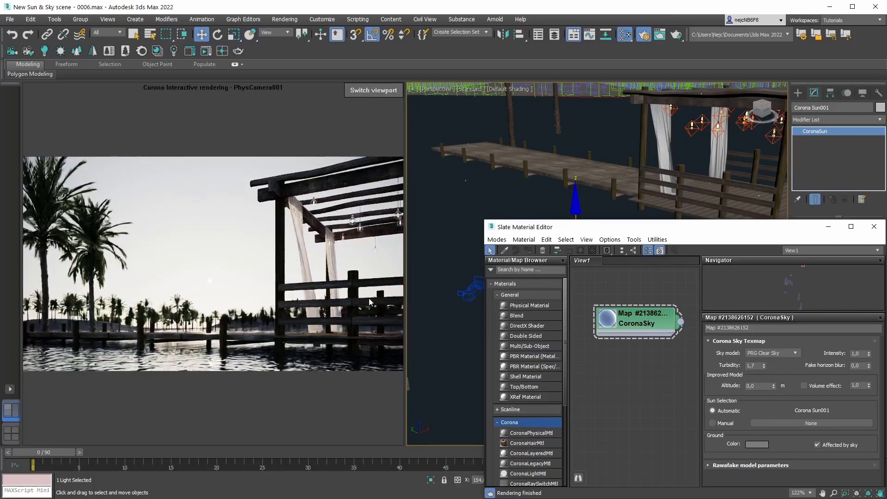
double_click(752, 366)
text(10)
key(Return)
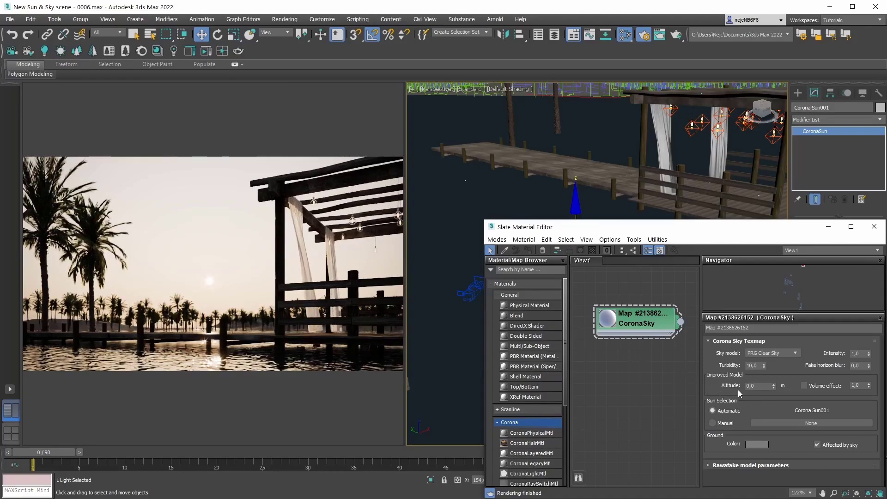
- Set the CoronaSky map's altitude to 1000 m
double_click(751, 386)
text(1000)
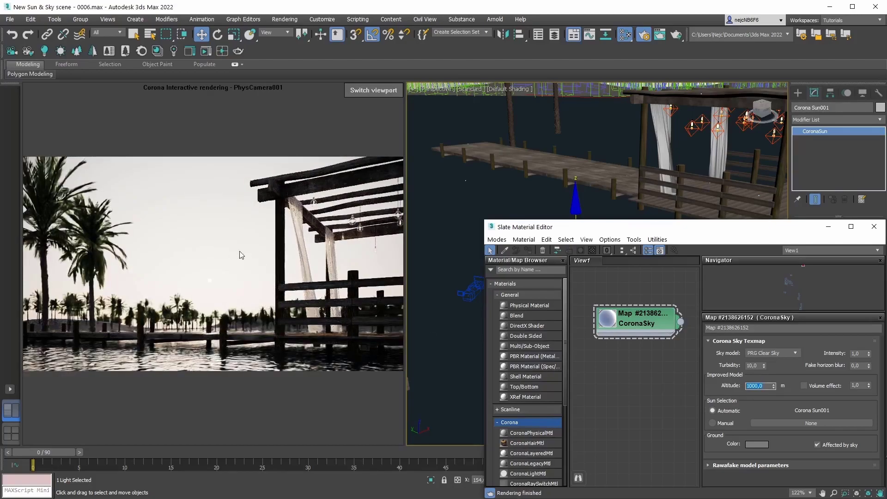
- Set the CoronaSky map's altitude to 5000 m
text(5000)
key(Return)
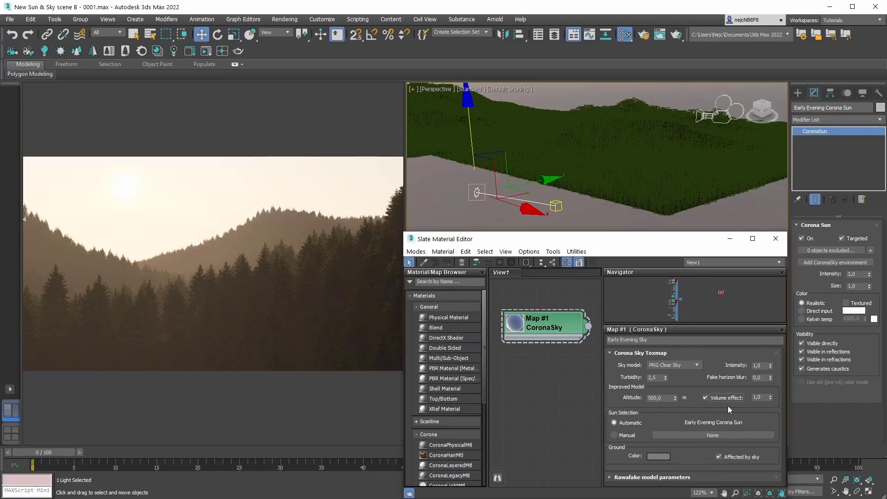
- Try volume effect values of 0.5 and 2 on the forest scene's Early Evening Sky map
double_click(758, 397)
text(,5)
key(Return)
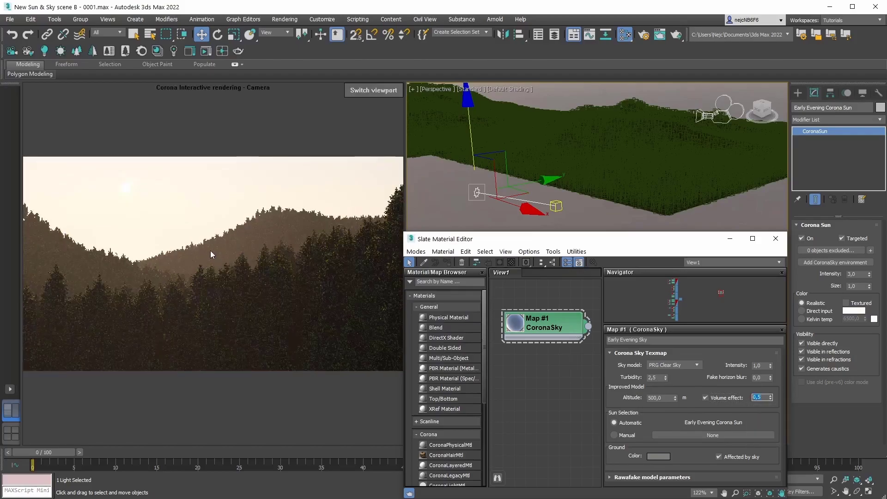
double_click(758, 398)
text(2)
key(Return)
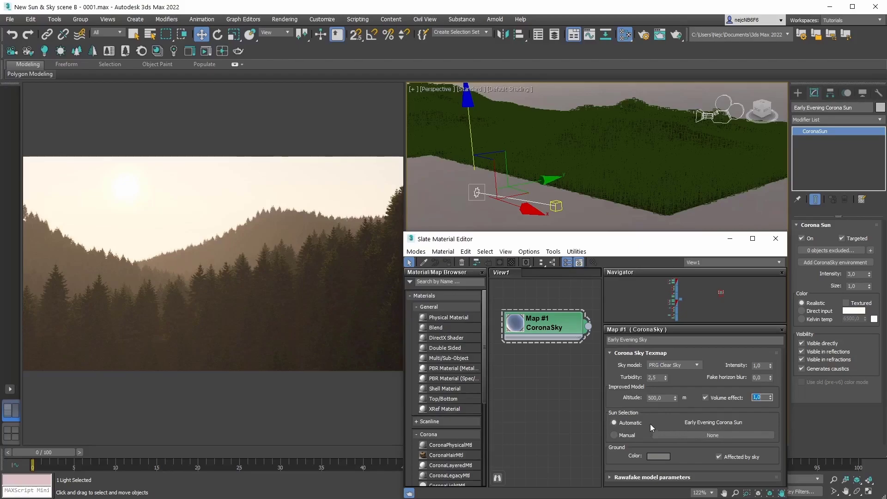
- Switch the Early Evening Sky map's sun selection to Manual and turn off the Early Evening Corona Sun
click(633, 436)
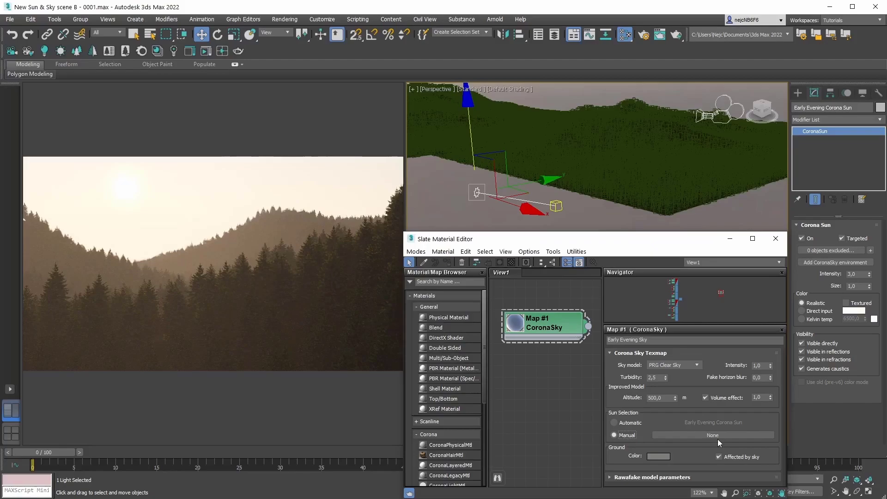
click(802, 238)
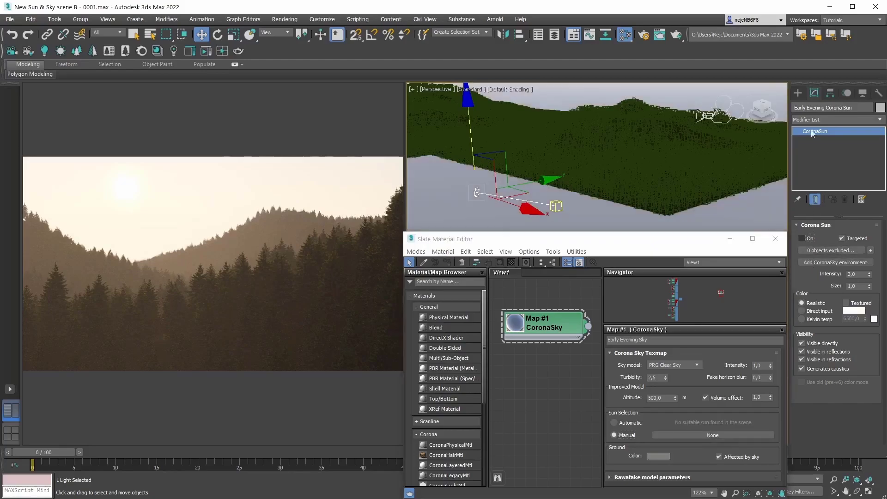
- Create a second targeted Corona sun over the forest terrain in the perspective view and turn it on
click(798, 93)
click(857, 159)
drag(593, 220, 620, 234)
click(628, 220)
right_click(627, 218)
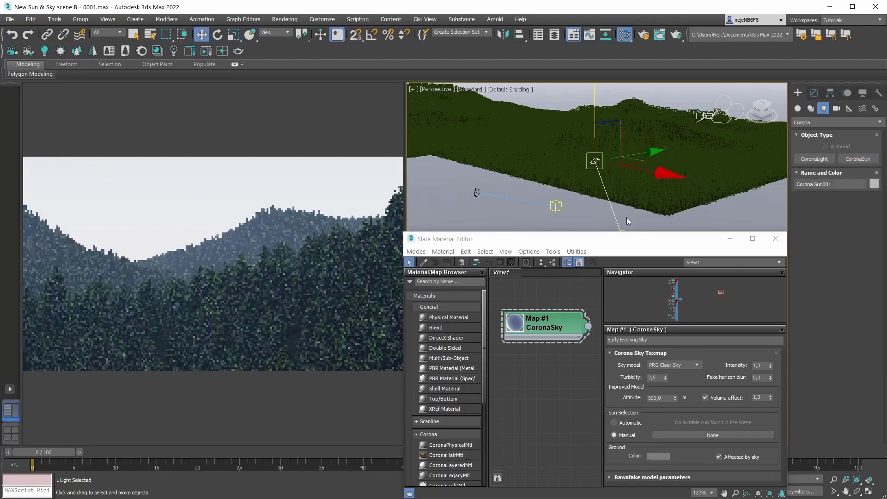
click(814, 93)
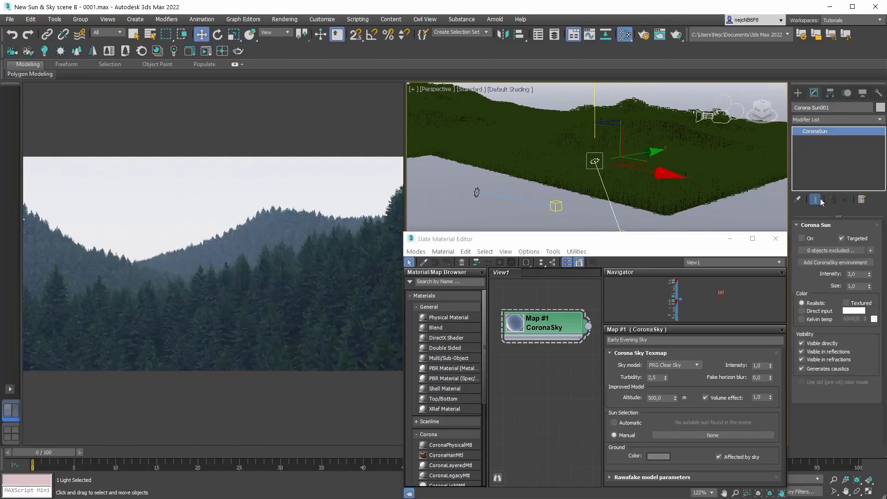
click(802, 237)
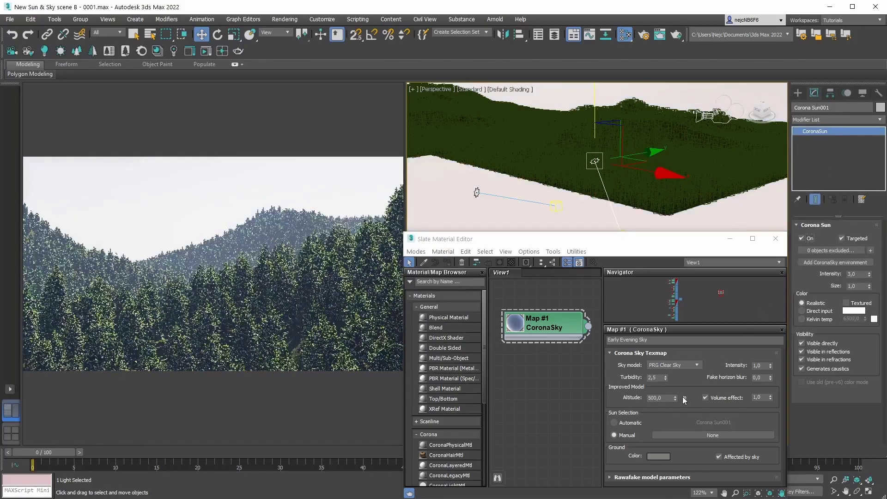
- Assign Corona Sun001 as the sky map's manual sun and lower that sun vertically above the terrain
click(714, 434)
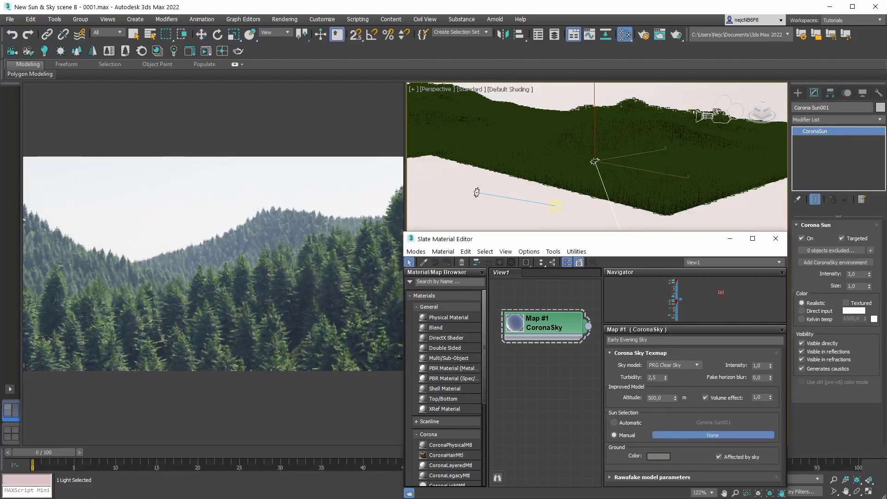
click(598, 180)
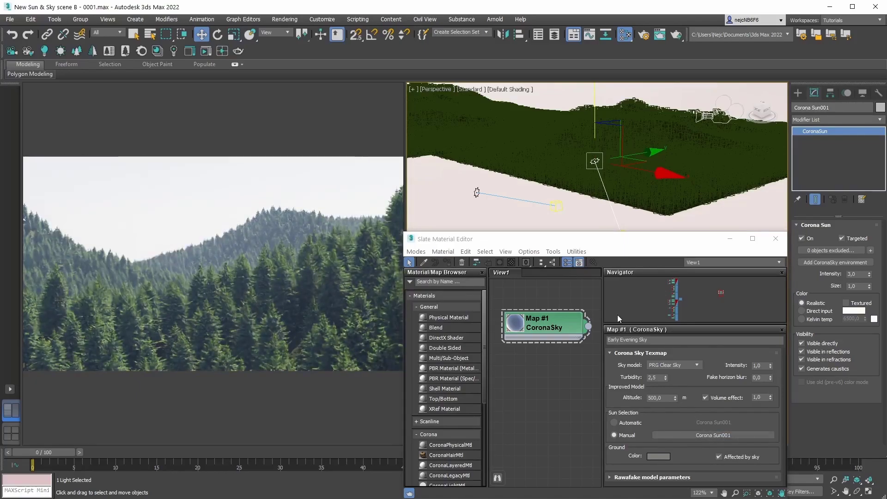
drag(596, 112, 597, 160)
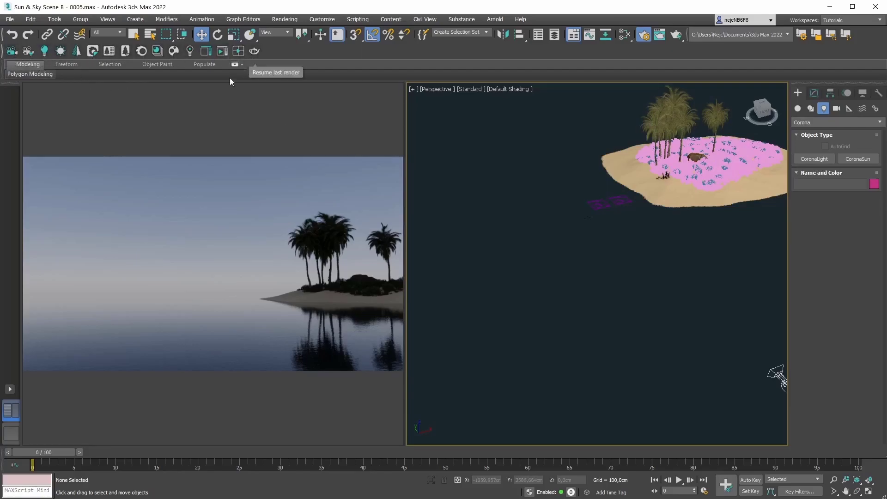
- Create a targeted Corona sun in the open area beside the palm island in the perspective view
click(60, 51)
click(540, 195)
drag(542, 196, 556, 220)
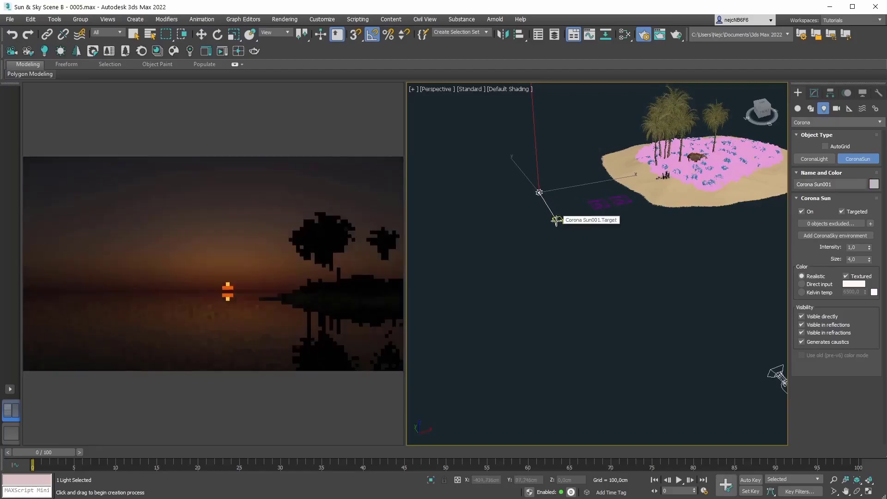
key(w)
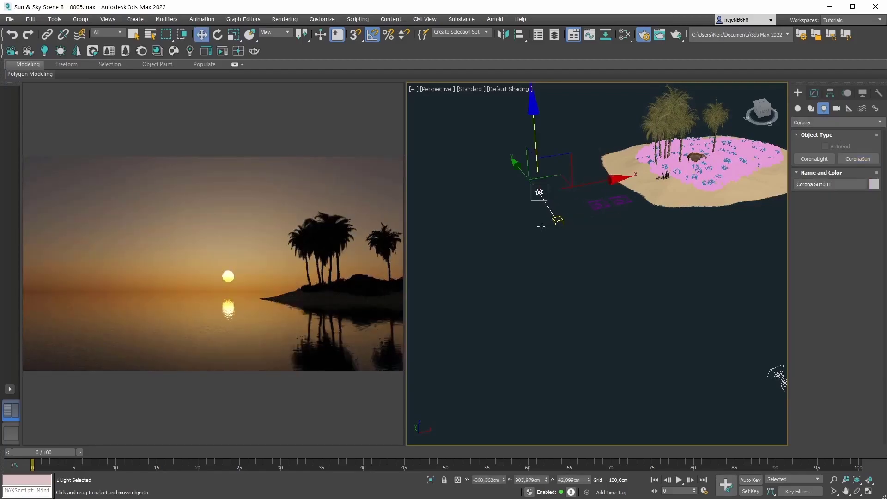